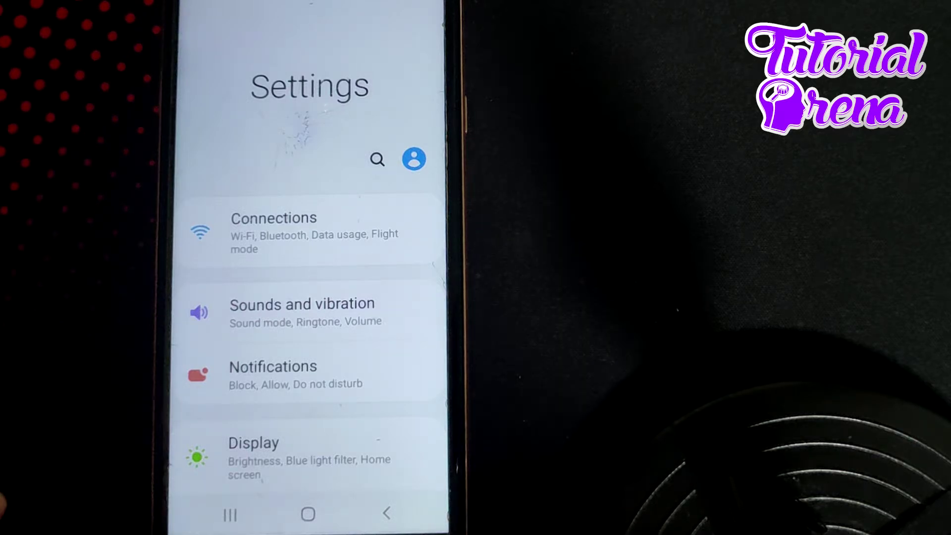
{"action": "scroll", "coordinate": [198, 312], "scroll_direction": "down", "scroll_amount": 3}
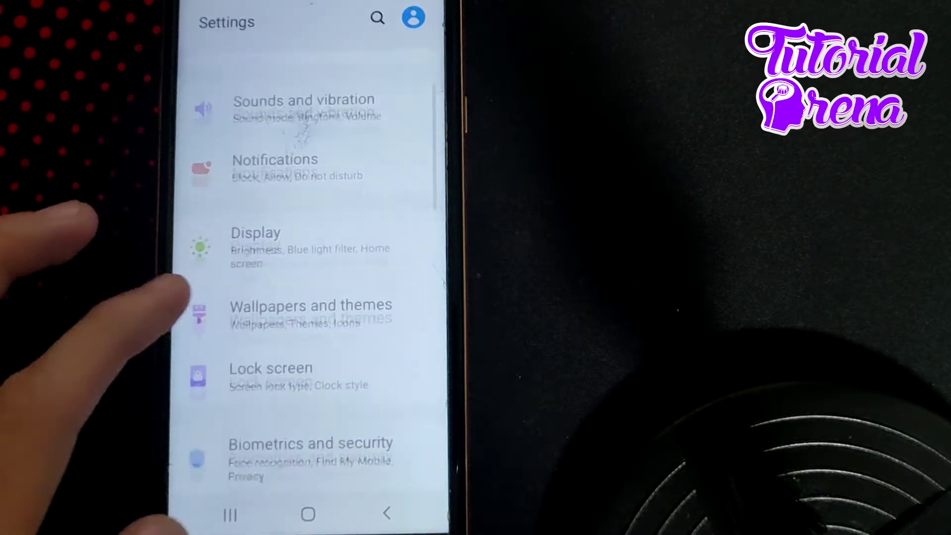
{"action": "scroll", "coordinate": [197, 312], "scroll_direction": "down", "scroll_amount": 5}
Step: Open the installed apps list and start searching it for 'play'
{"action": "left_click", "coordinate": [223, 372]}
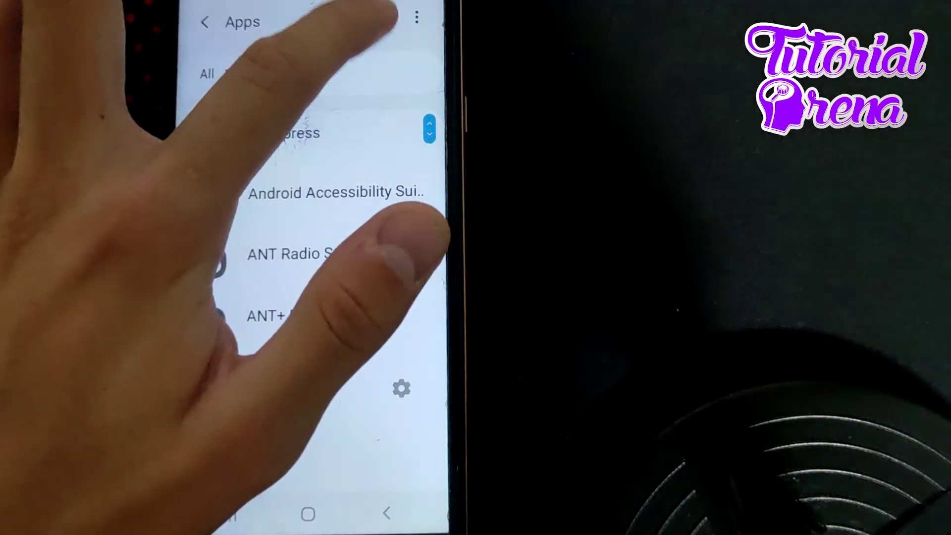
{"action": "left_click", "coordinate": [384, 18]}
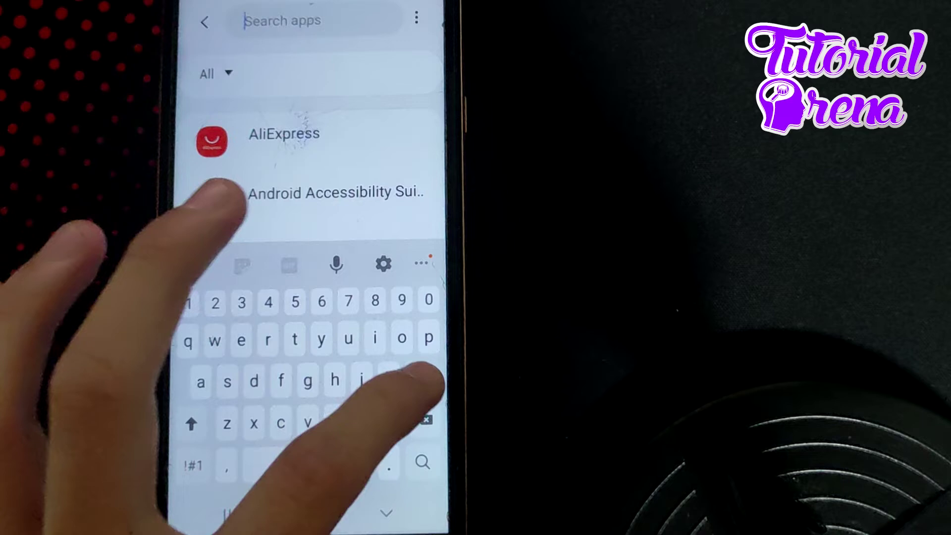
{"action": "type", "text": "play"}
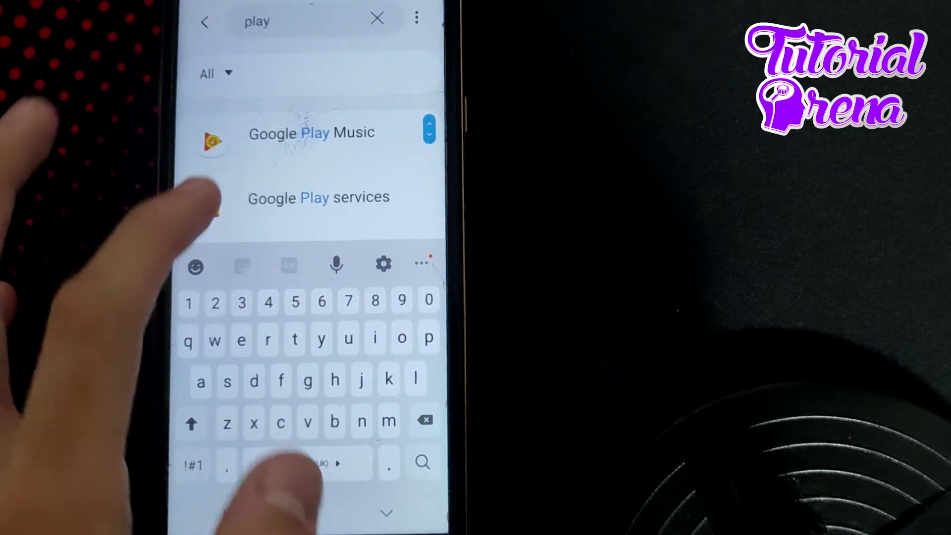
{"action": "left_click_drag", "start_coordinate": [245, 145], "coordinate": [241, 93]}
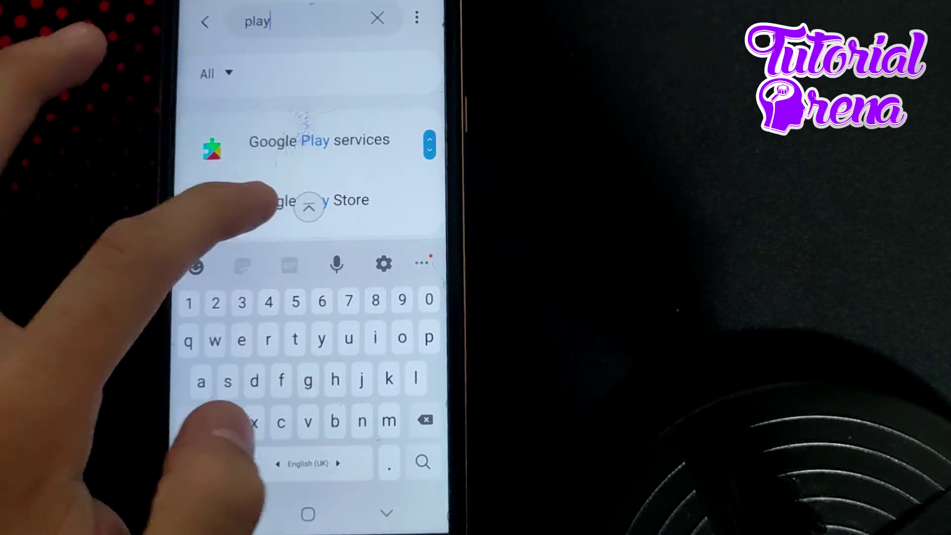
Step: Open Google Play Store's app info and force stop it, confirming the prompt
{"action": "left_click", "coordinate": [308, 204]}
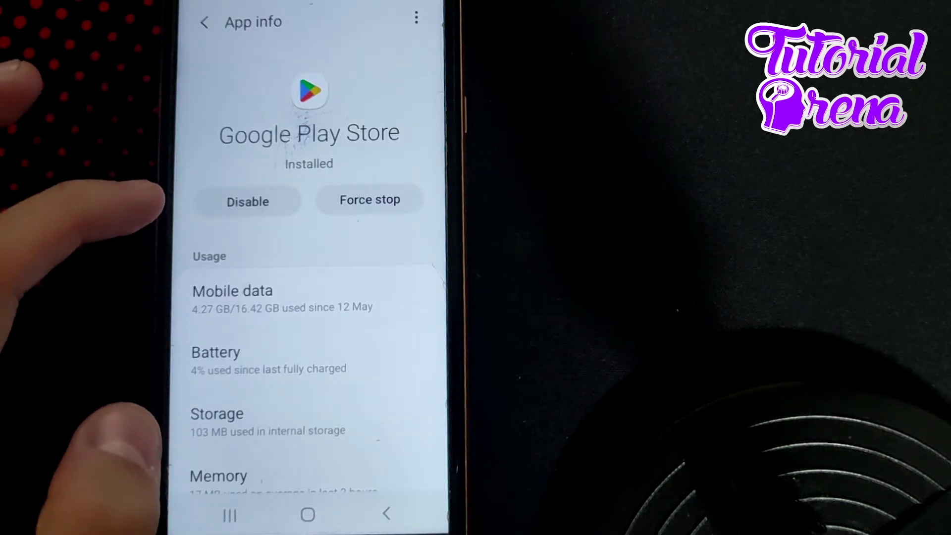
{"action": "left_click", "coordinate": [369, 199]}
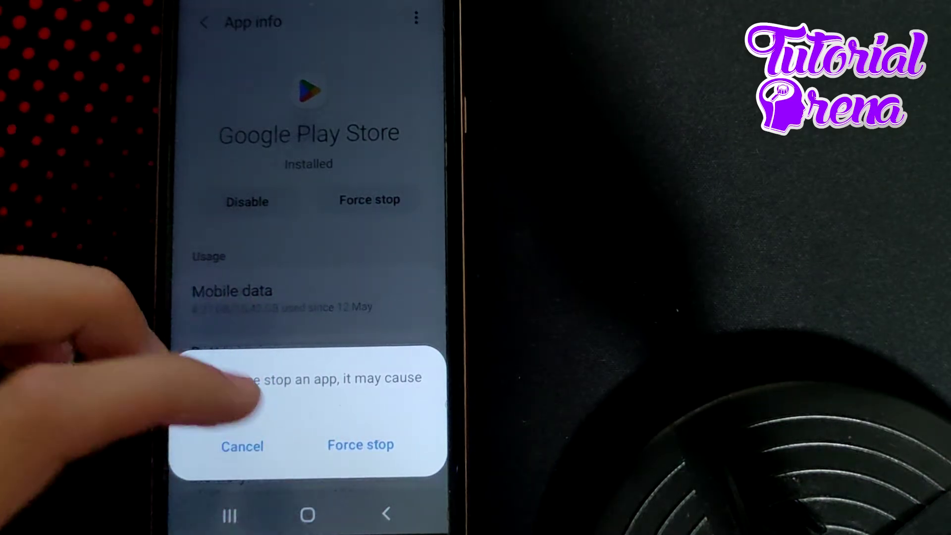
{"action": "left_click", "coordinate": [185, 253]}
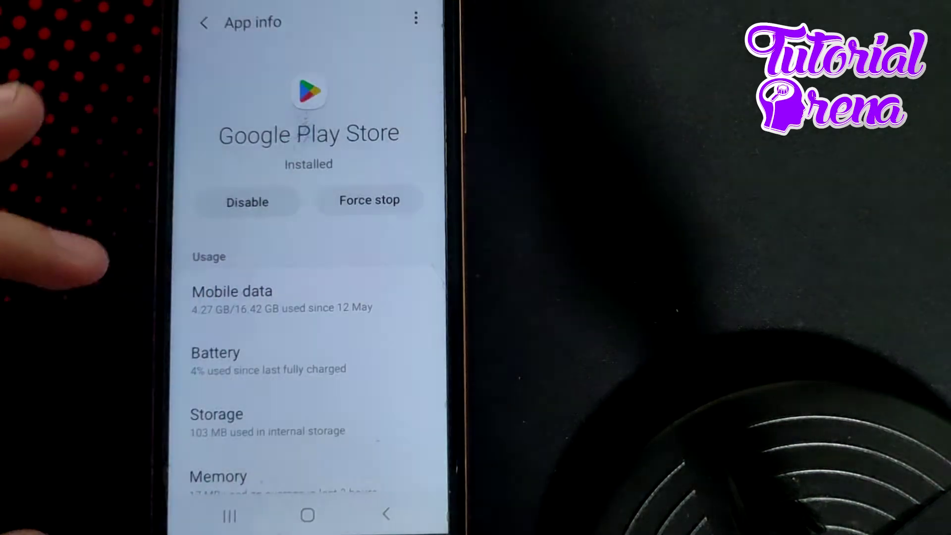
Step: Open Google Play Store's storage page, showing 13.01 MB data and 1.38 MB cache
{"action": "left_click", "coordinate": [216, 420]}
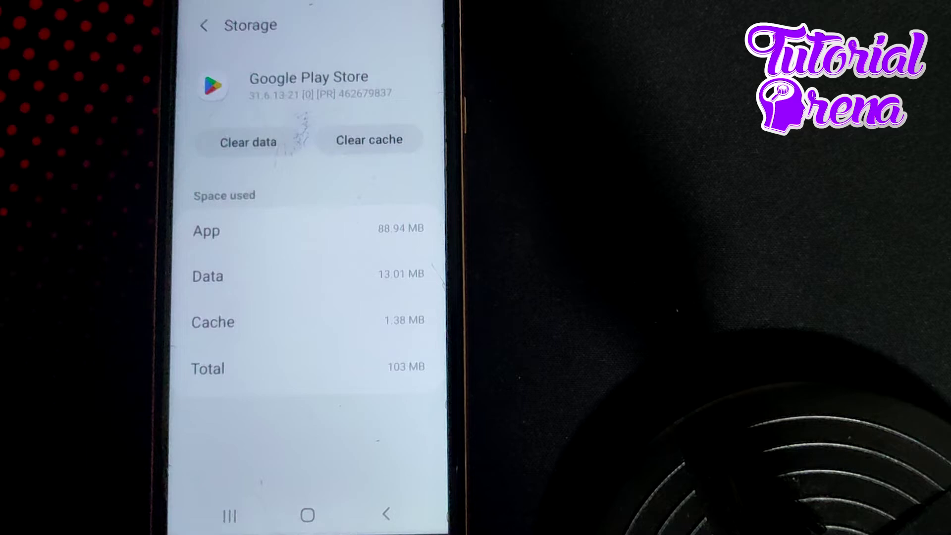